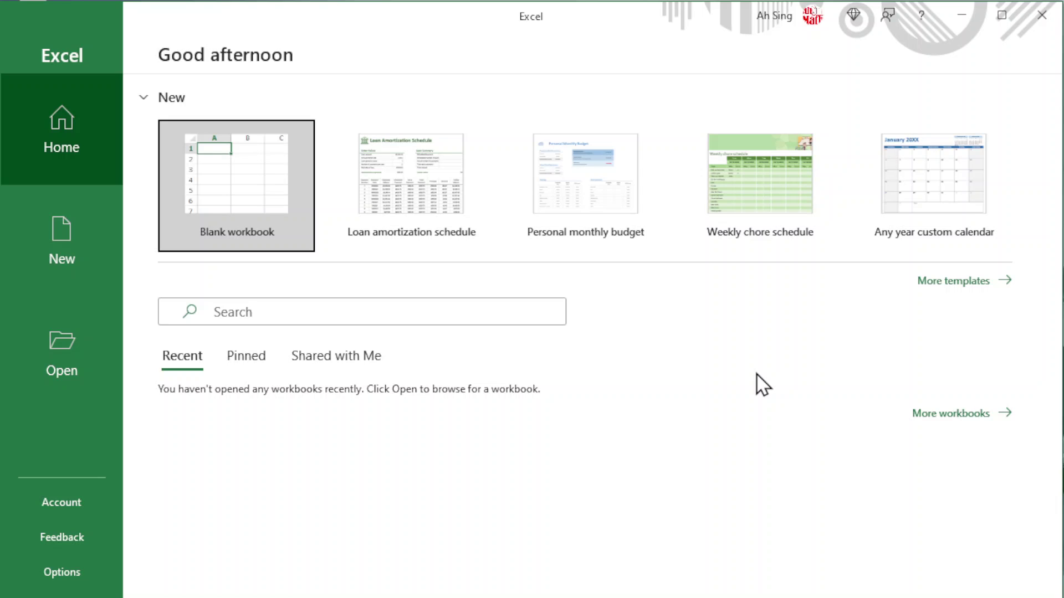
Create a workbook from the Personal monthly budget template, skim its Start sheet and open the Personal Monthly Budget sheet.
click(581, 195)
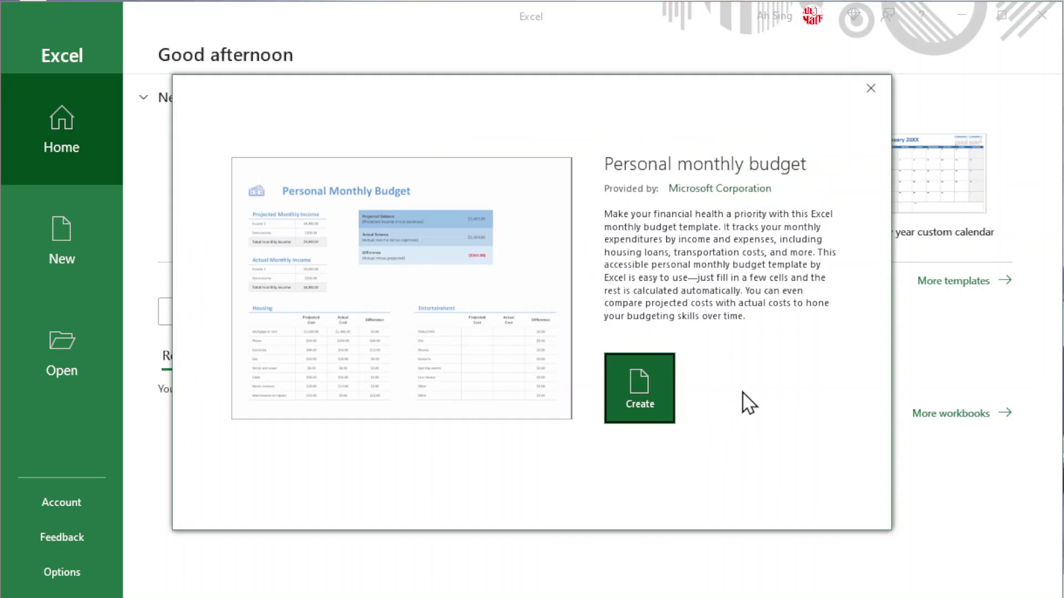
click(636, 397)
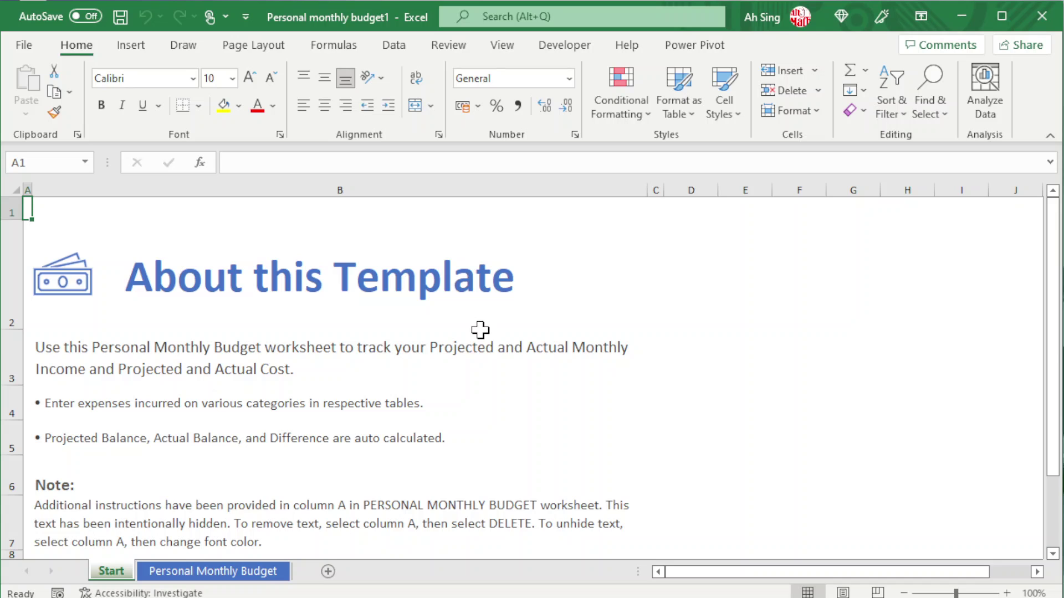
scroll(480, 330, down, 6)
scroll(480, 330, up, 6)
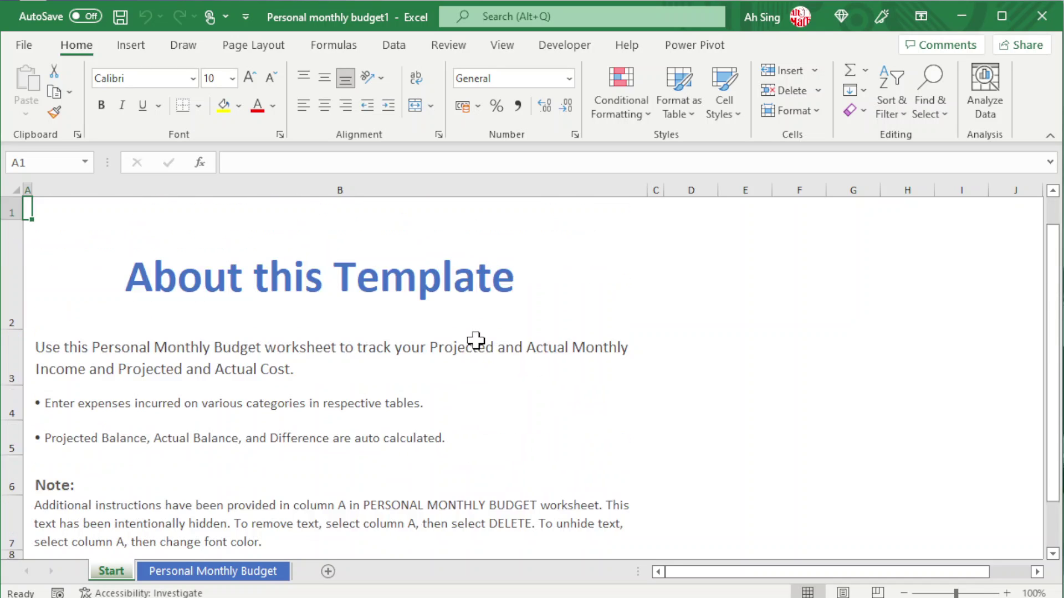
click(213, 571)
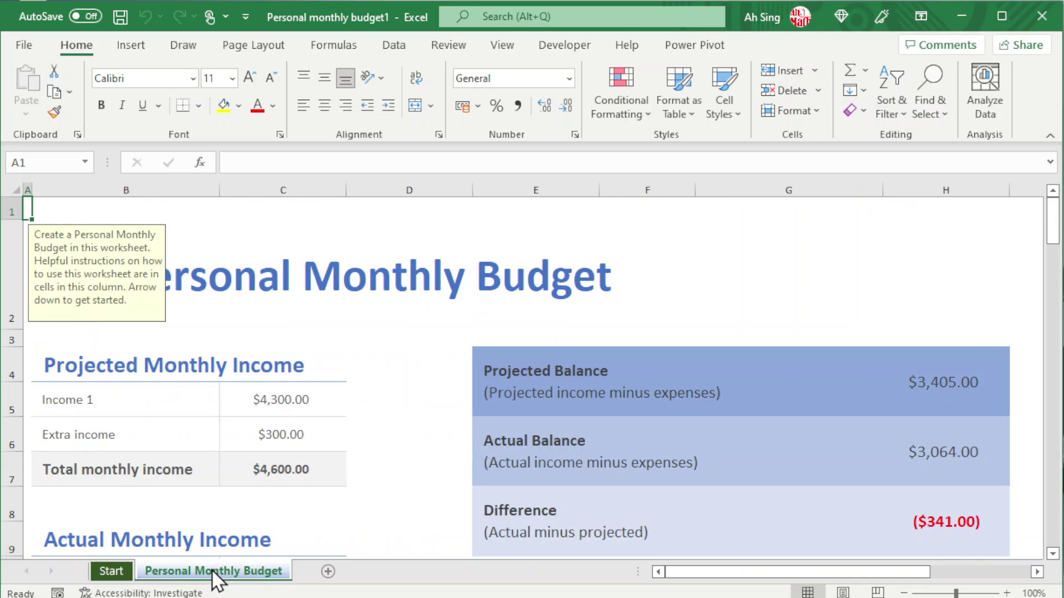
Create two new blank workbooks and move the second one's window over the first.
click(26, 47)
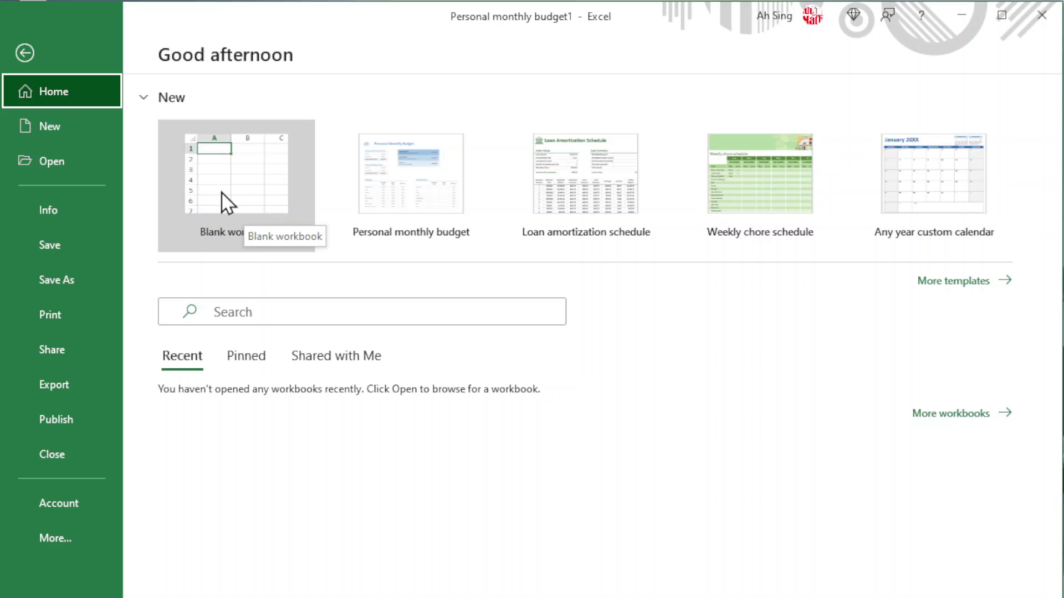
click(244, 193)
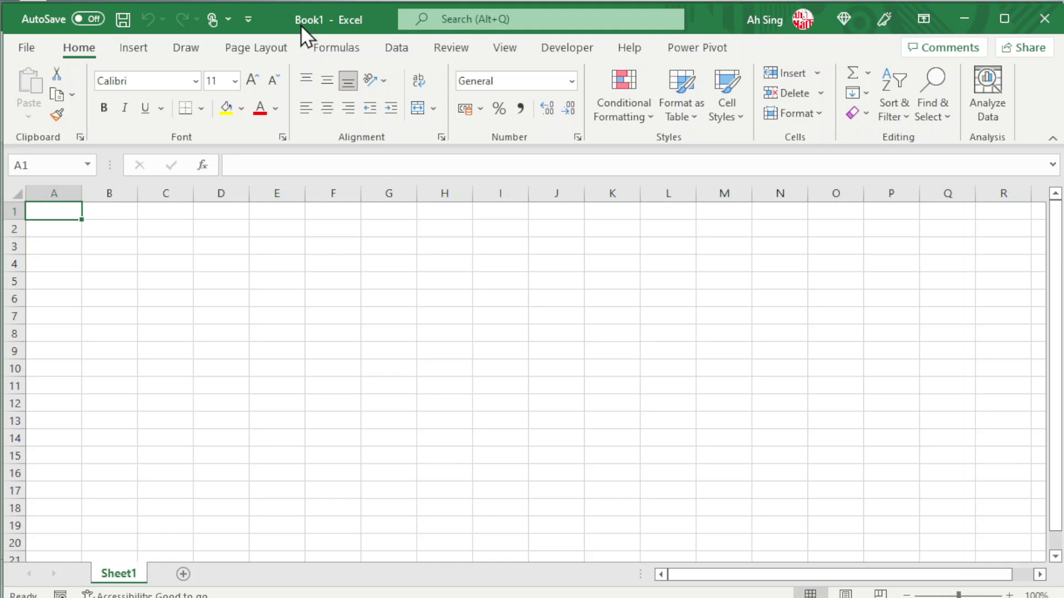
click(24, 49)
click(226, 174)
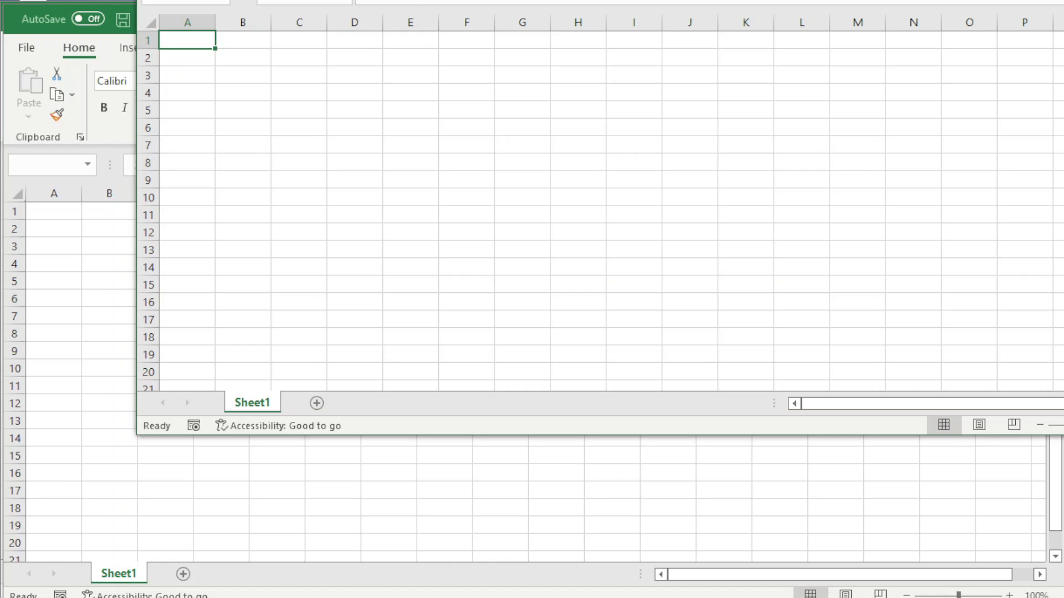
drag(486, 0, 355, 24)
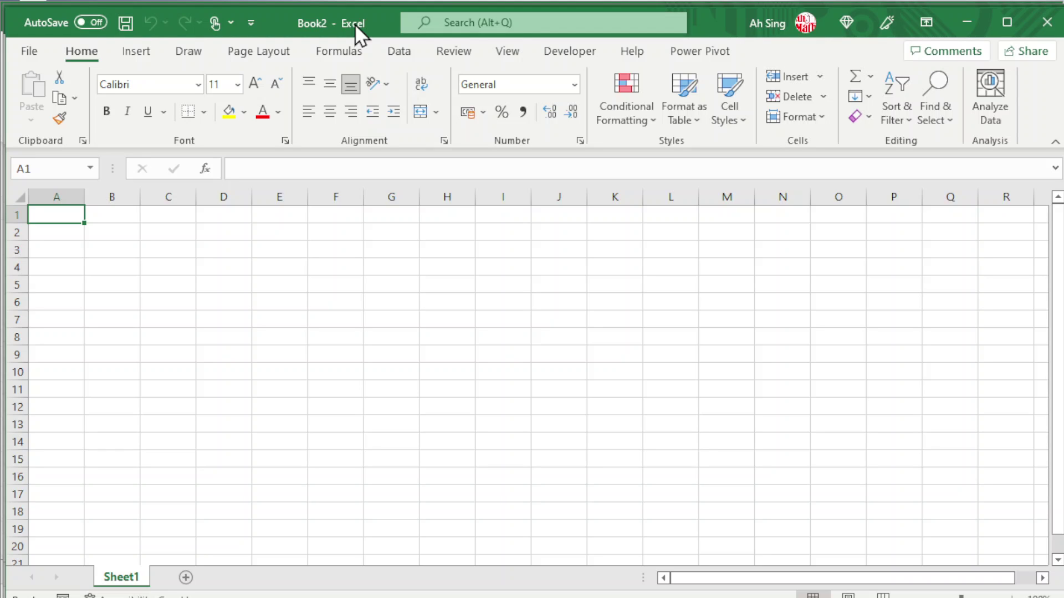
click(447, 319)
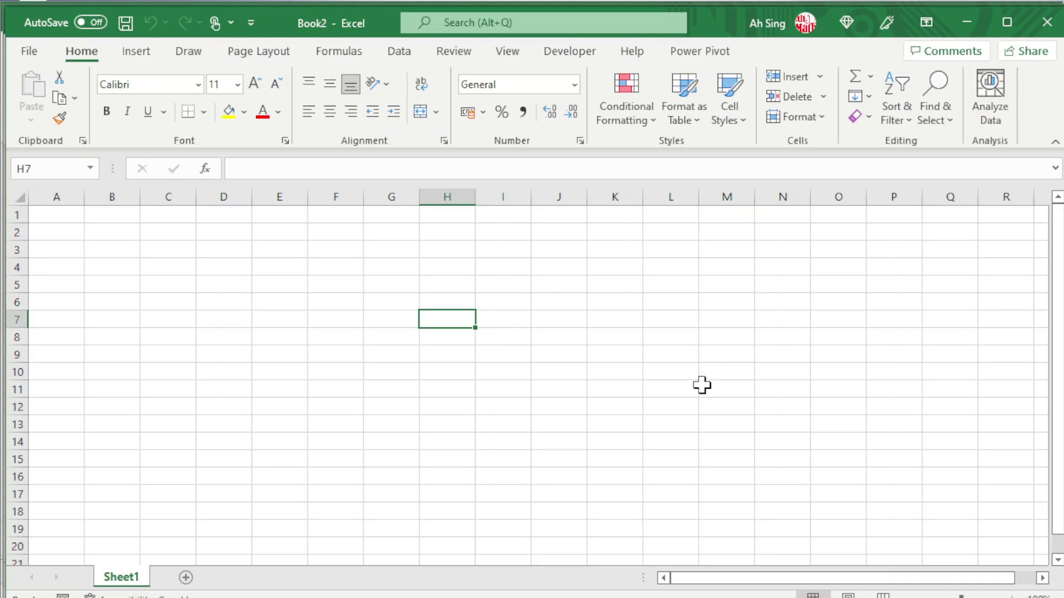
click(426, 276)
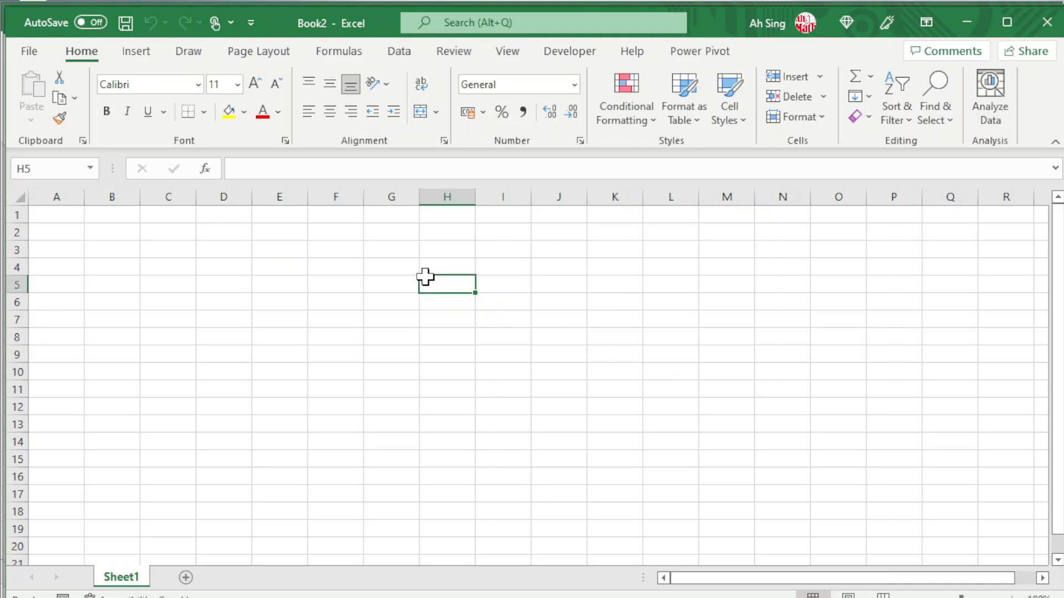
click(534, 287)
click(502, 336)
click(441, 324)
click(359, 271)
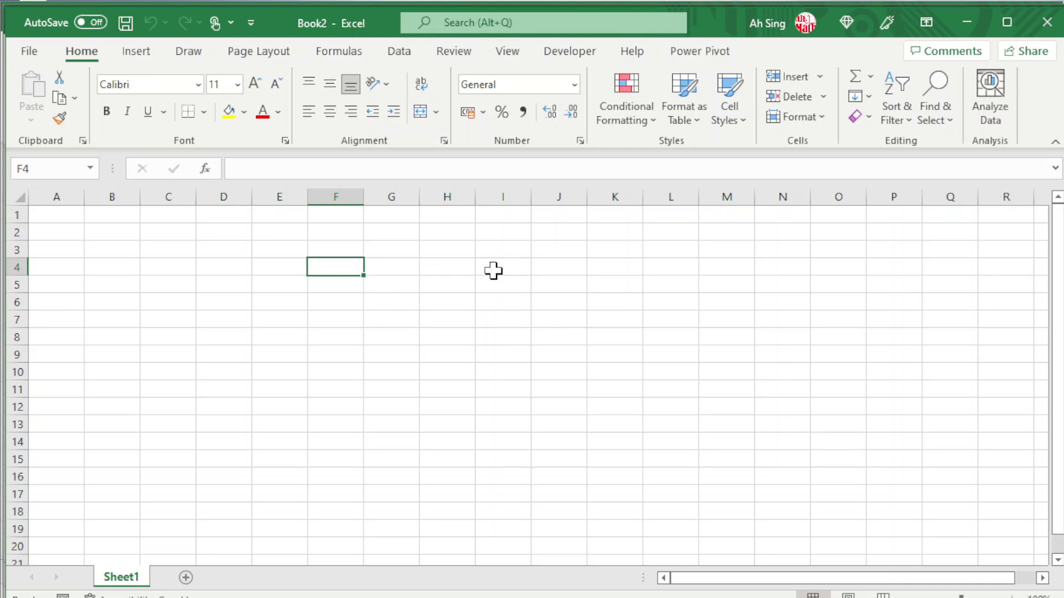
click(490, 270)
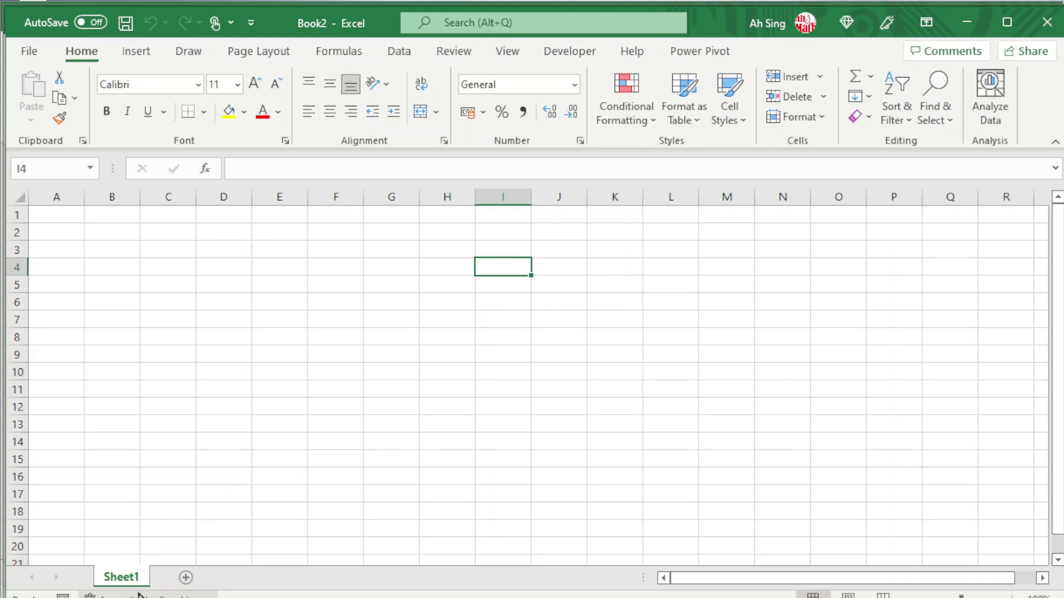
Add a second worksheet to Book2 and select cell E6 in it.
click(187, 579)
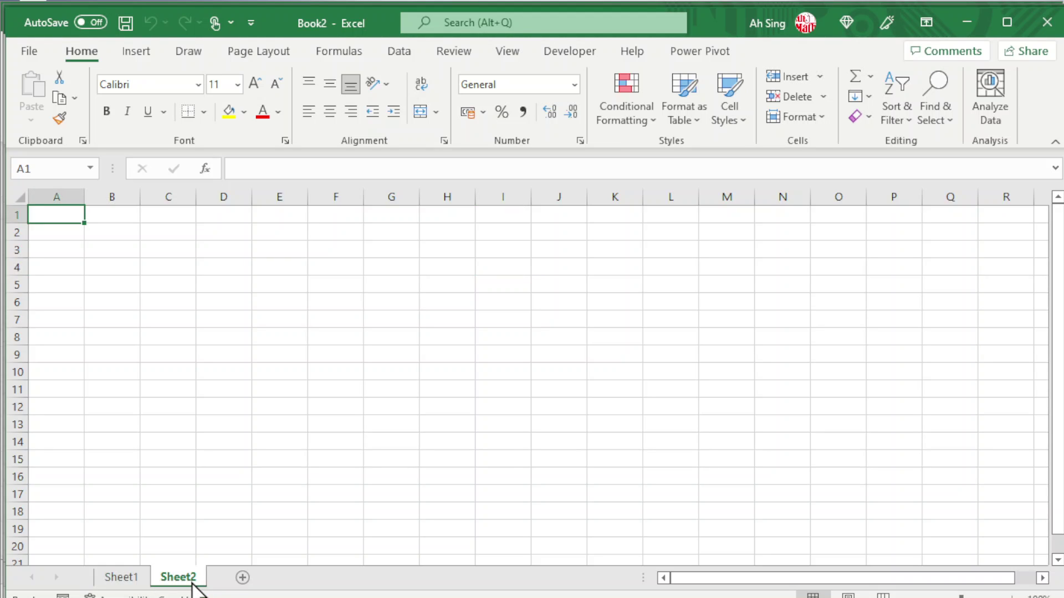
click(685, 370)
click(541, 320)
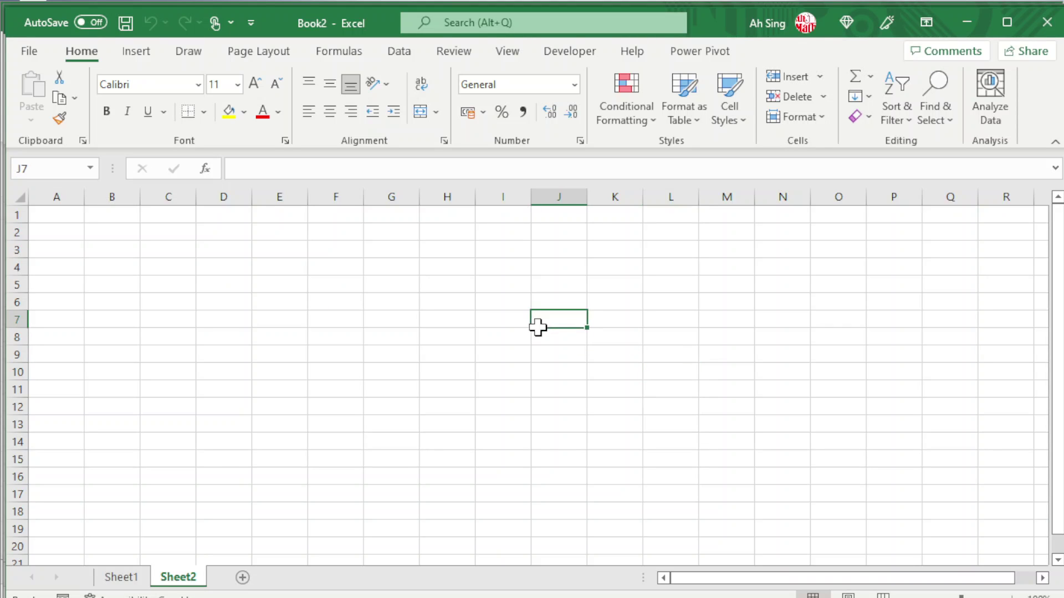
click(305, 305)
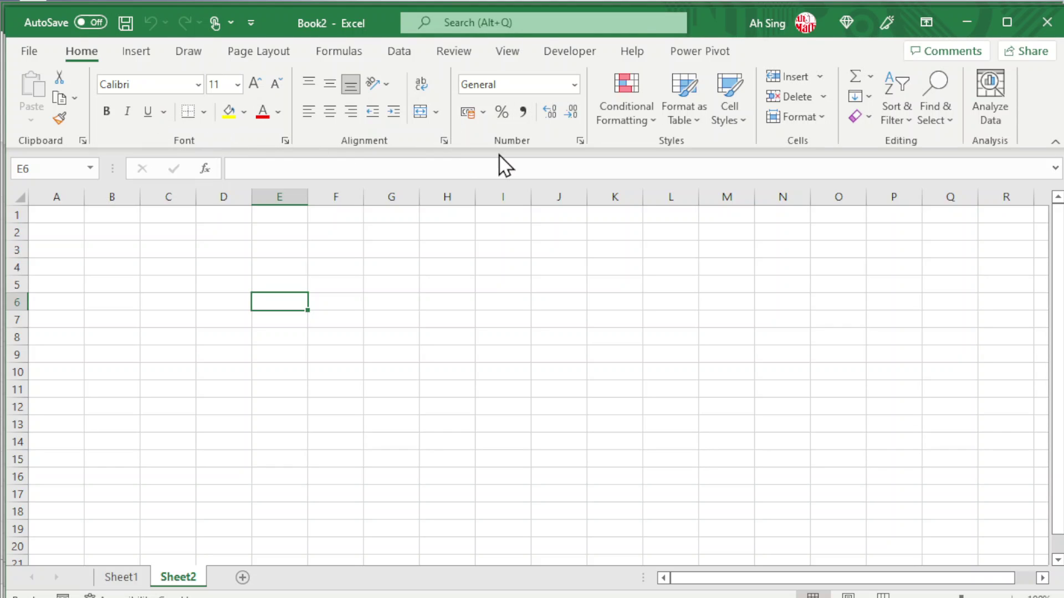
Select cell C4 on Sheet2, look at the Insert Function dialog and close it without choosing a function.
click(341, 52)
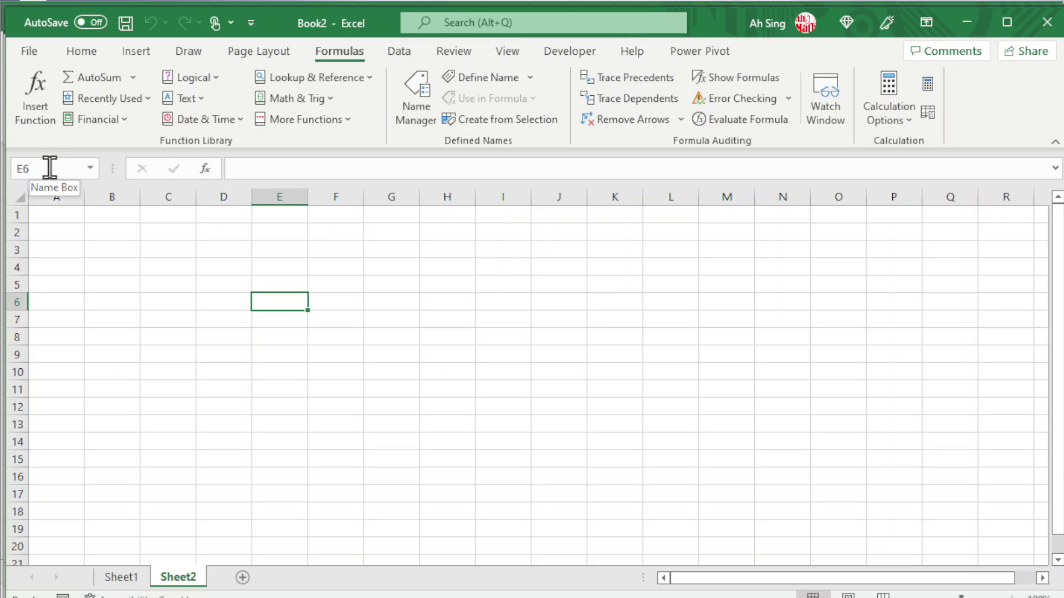
click(149, 262)
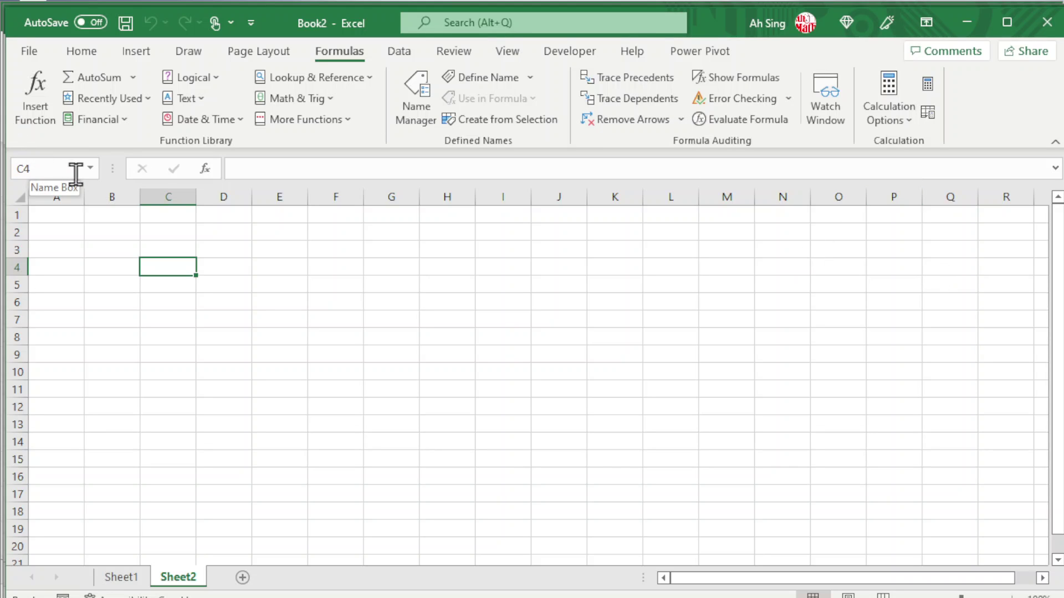
click(206, 171)
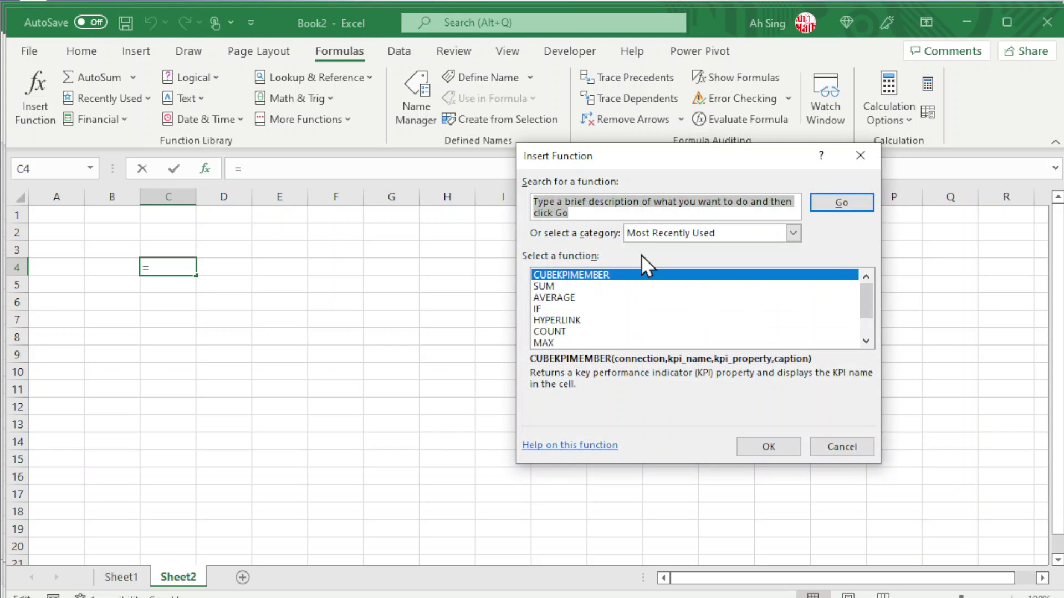
click(821, 461)
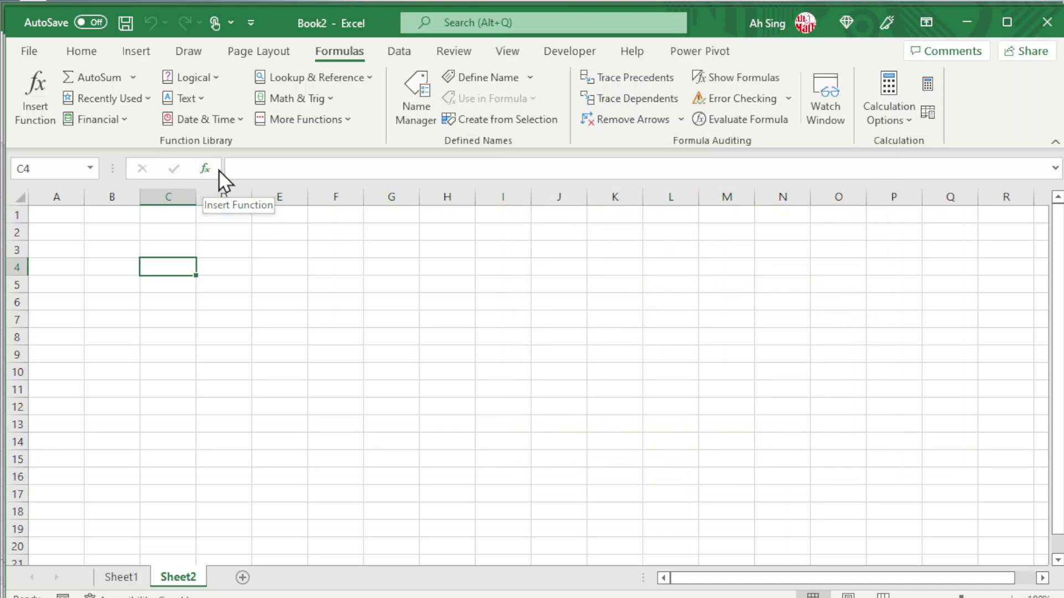
Enter the sample text "asdfasdas" in cell C4 through the formula bar and erase it again.
click(273, 174)
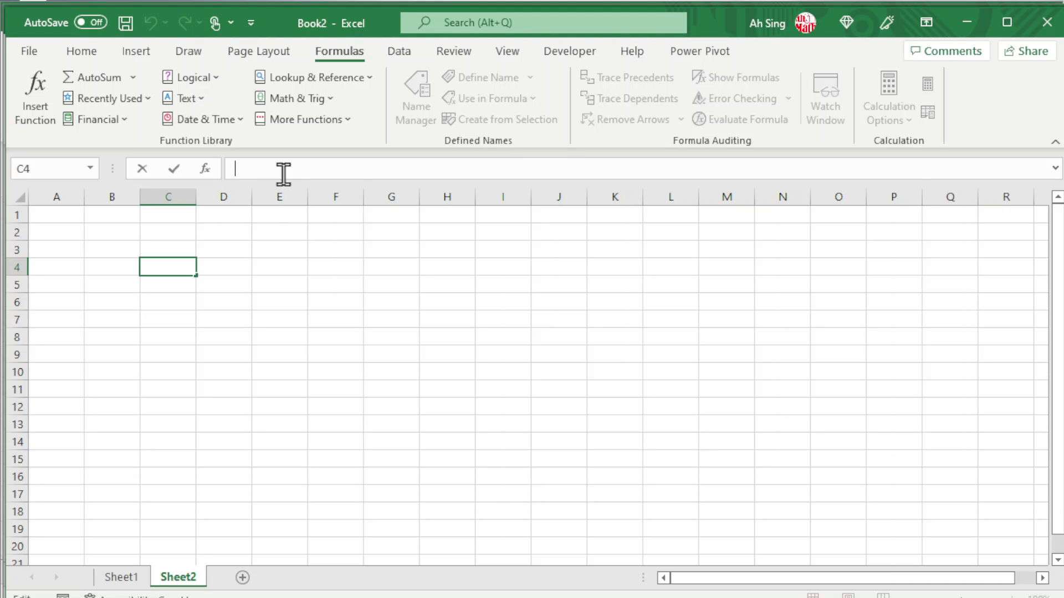
text(asdfasdas)
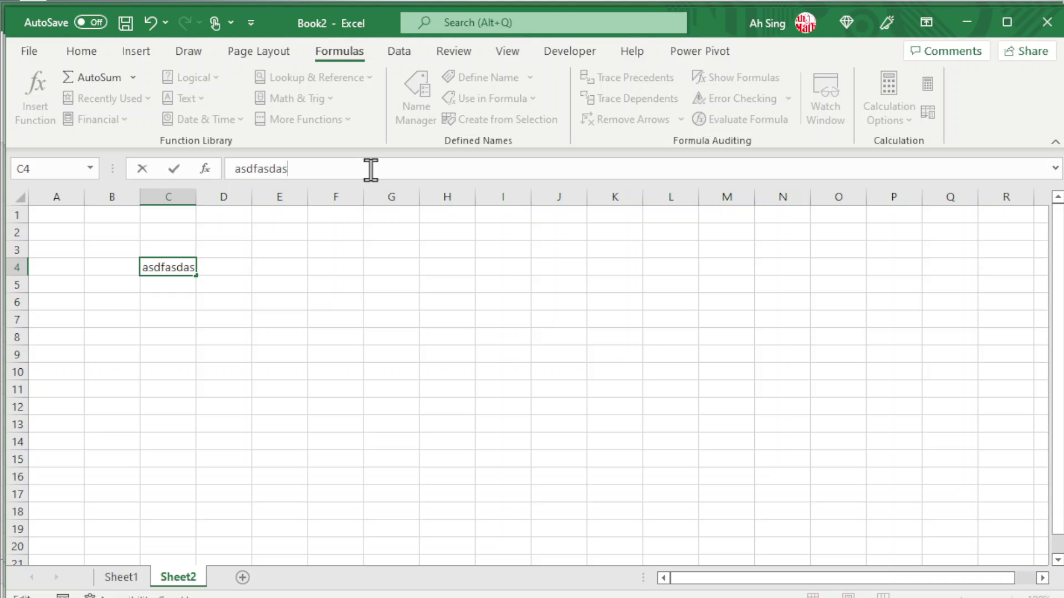
key(BackSpace)
key(BackSpace)
key(BackSpace)
key(BackSpace)
key(BackSpace)
key(BackSpace)
key(BackSpace)
key(BackSpace)
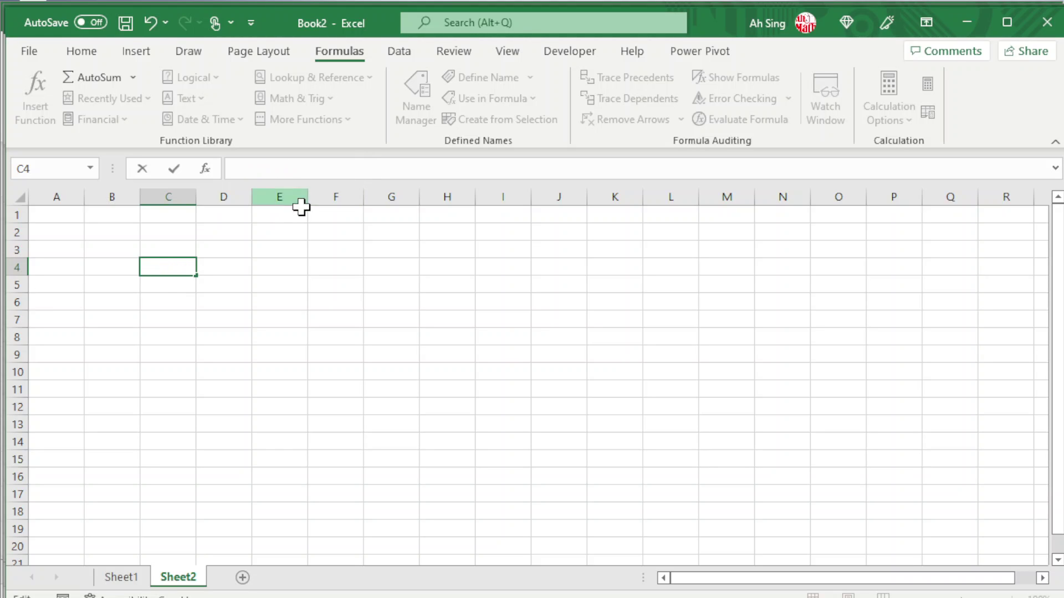
click(240, 255)
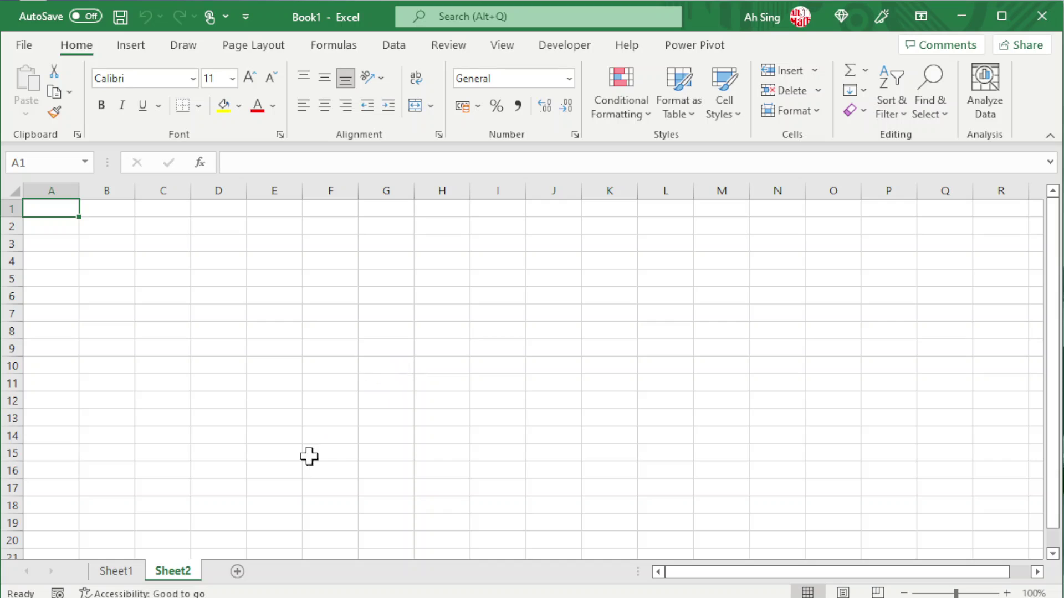
Add five worksheets after Sheet2 in Book1 and insert one more sheet before Sheet7.
click(237, 571)
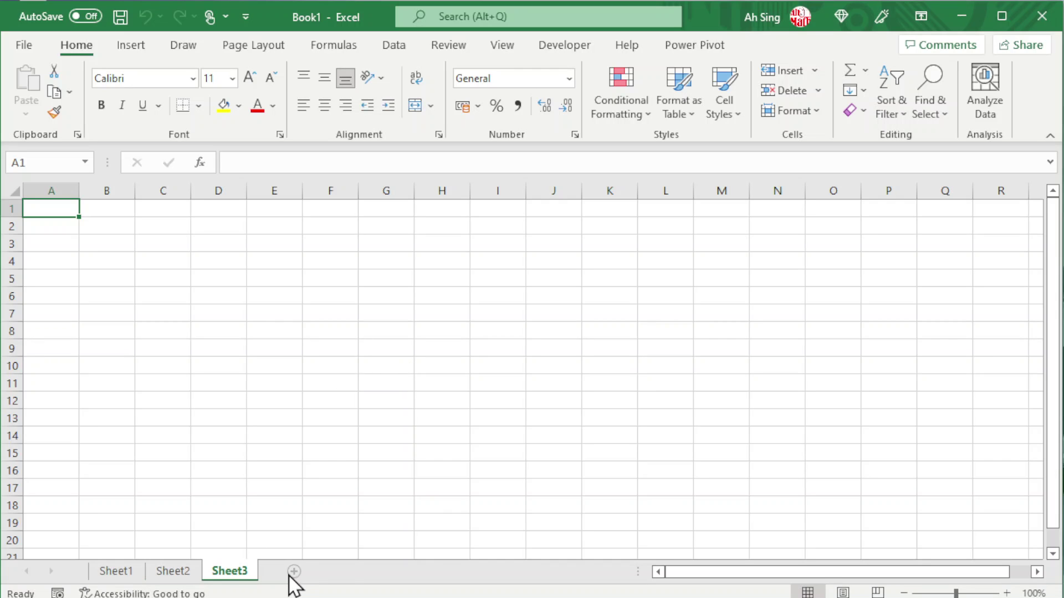
click(294, 571)
click(352, 571)
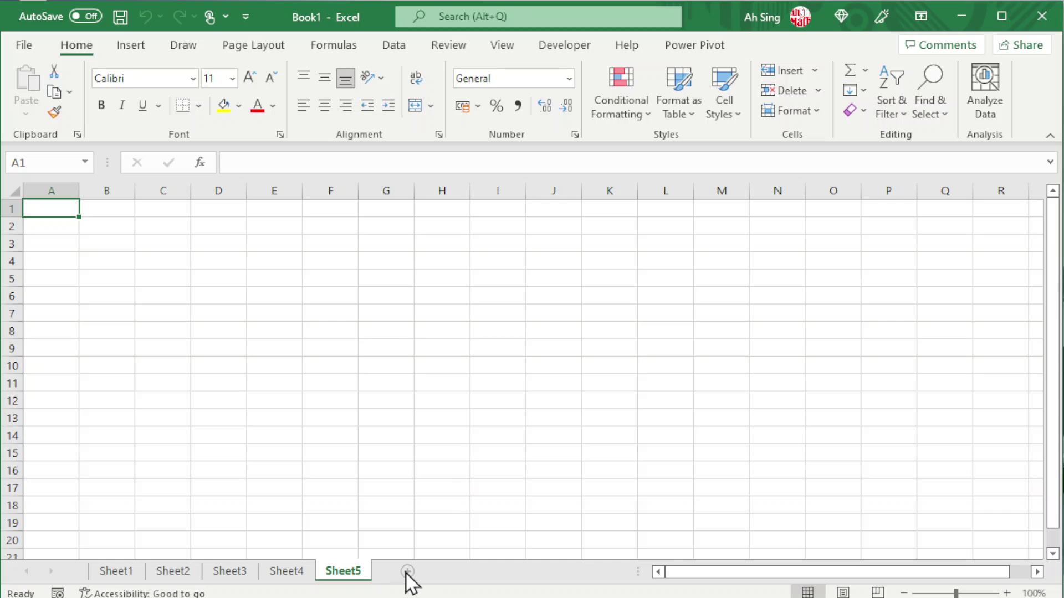
click(408, 571)
click(465, 572)
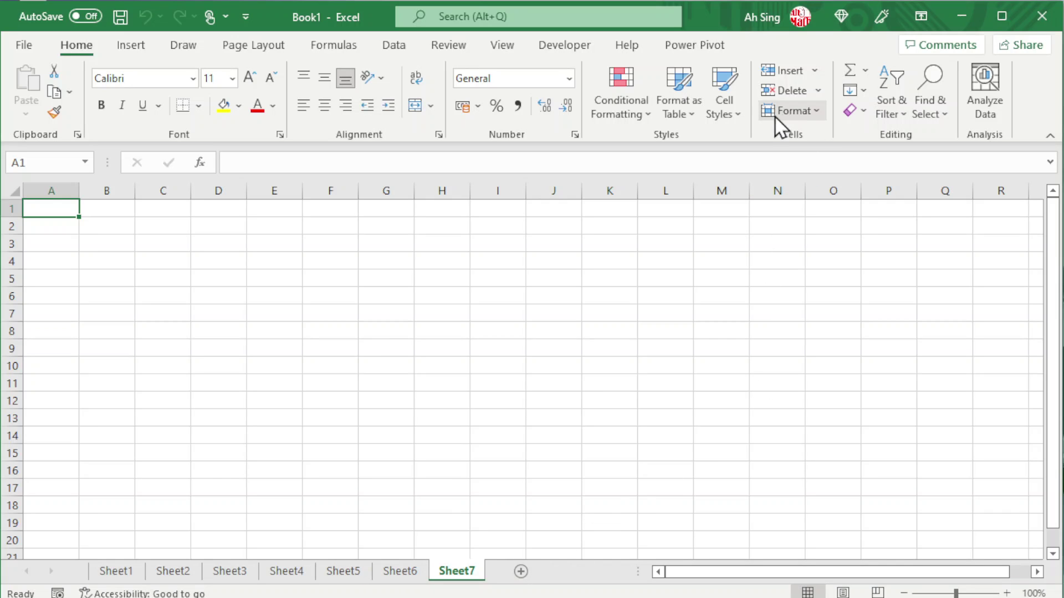
click(814, 69)
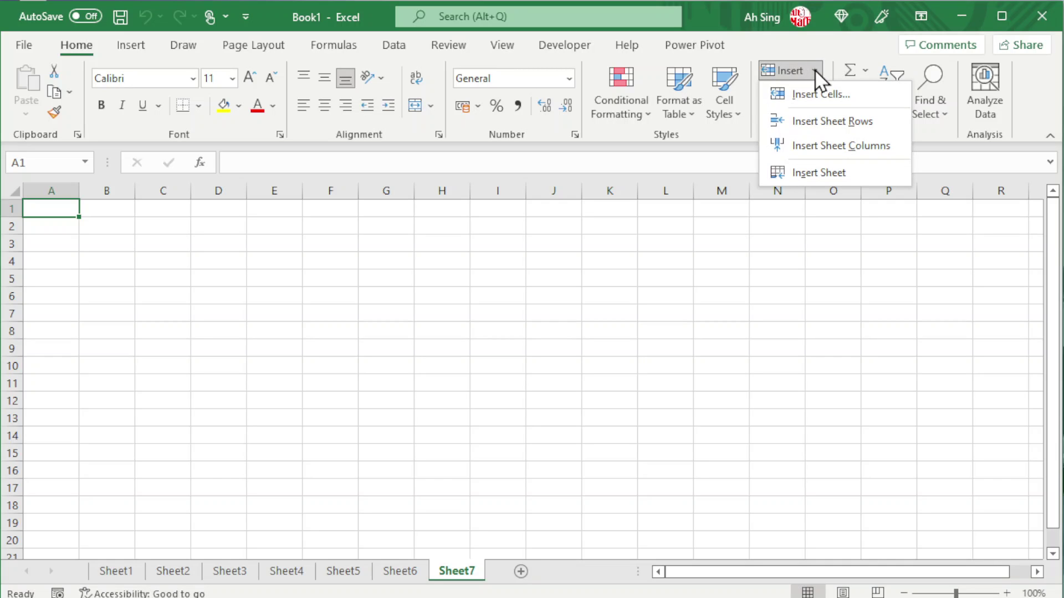
click(815, 172)
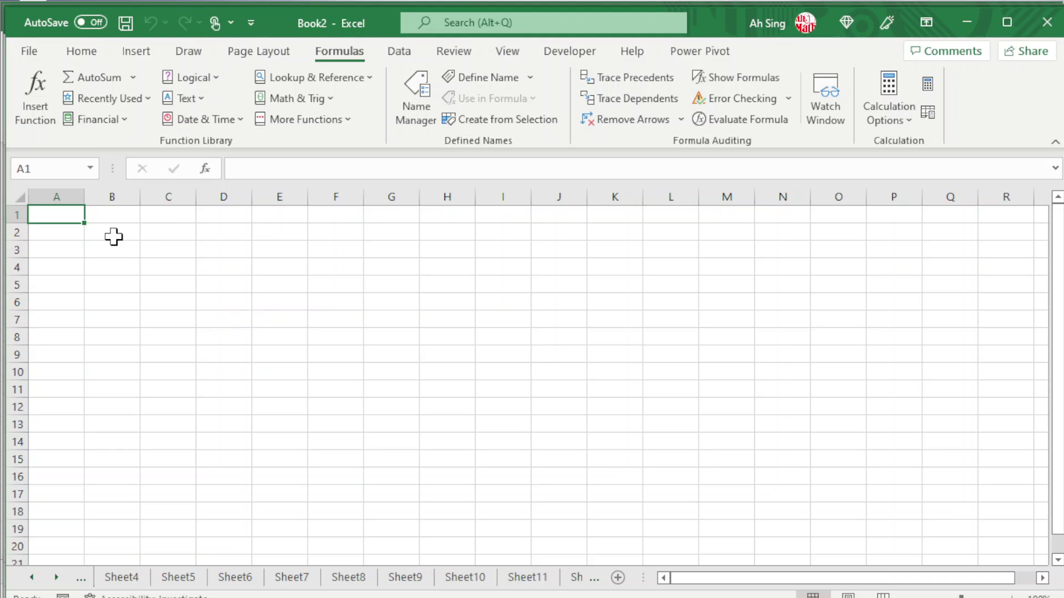
View the list of all sheets in Book2, dismiss it, and browse the sheet tabs to the end and back.
right_click(56, 578)
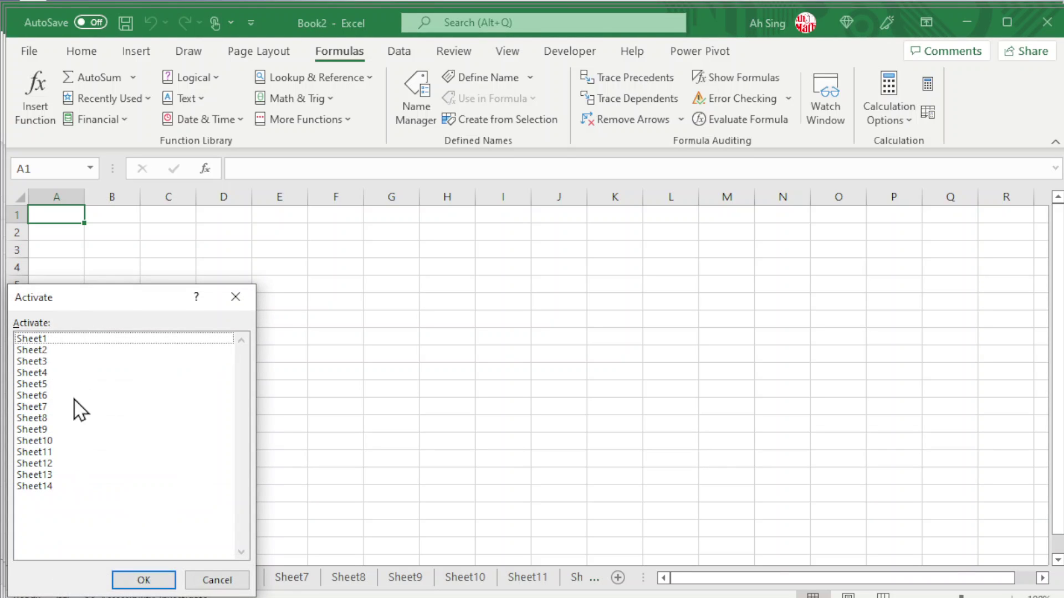
click(217, 580)
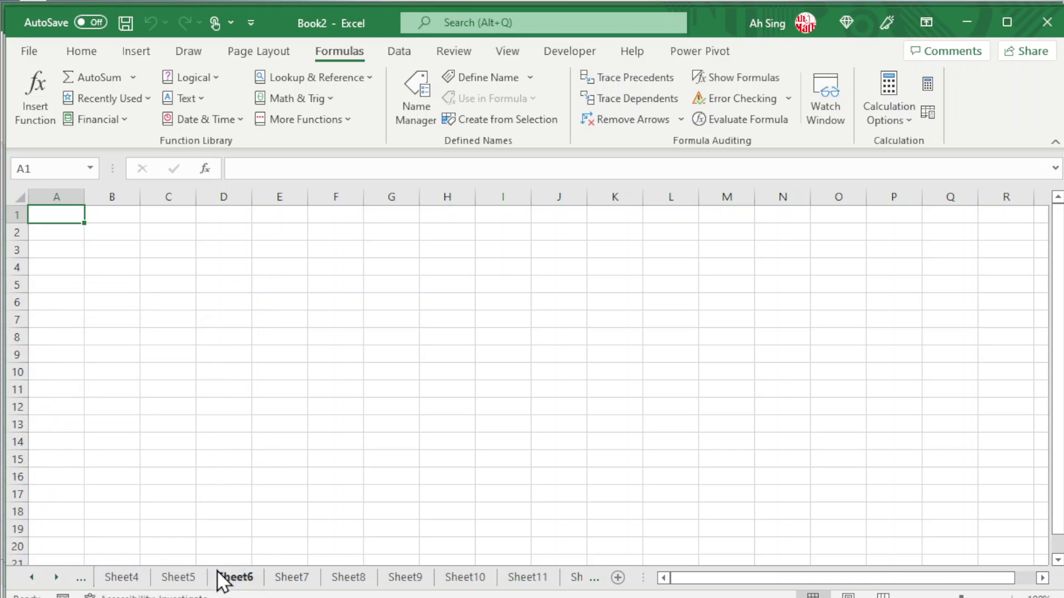
click(57, 578)
click(57, 578)
click(57, 578)
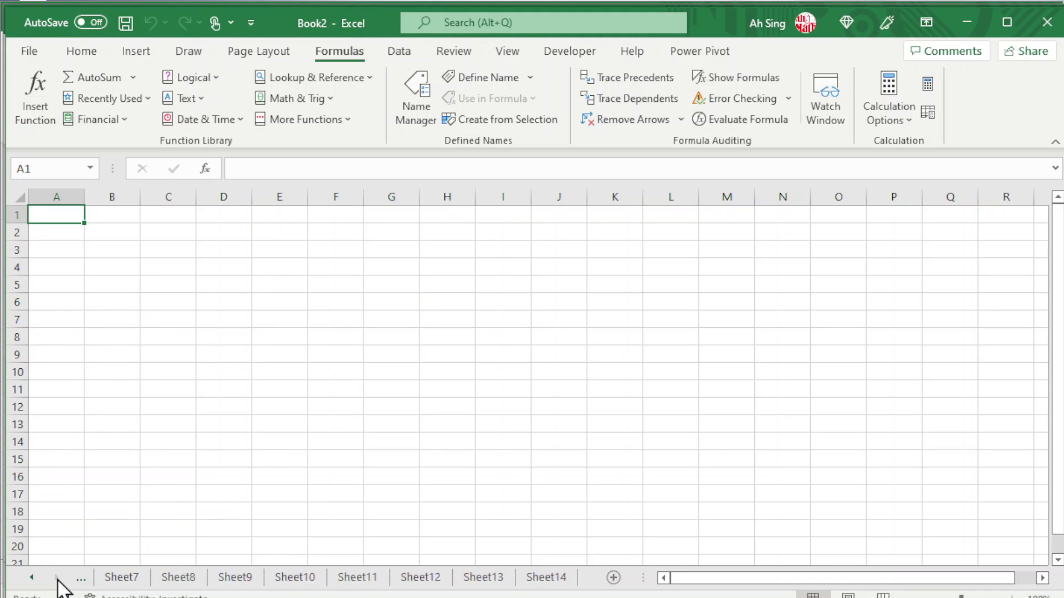
click(32, 578)
click(31, 578)
click(31, 578)
click(31, 578)
click(32, 578)
click(31, 578)
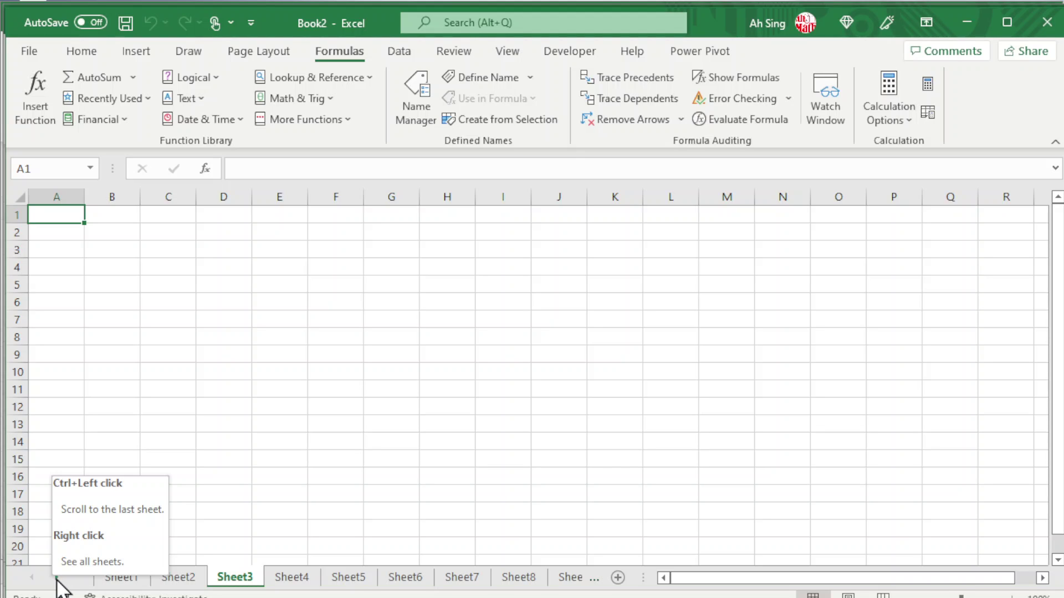
Browse Book2's sheet tabs forward to Sheet14 and jump straight back to the first sheet.
click(56, 578)
click(56, 578)
click(56, 578)
click(56, 578)
click(56, 578)
click(56, 578)
click(481, 579)
click(536, 579)
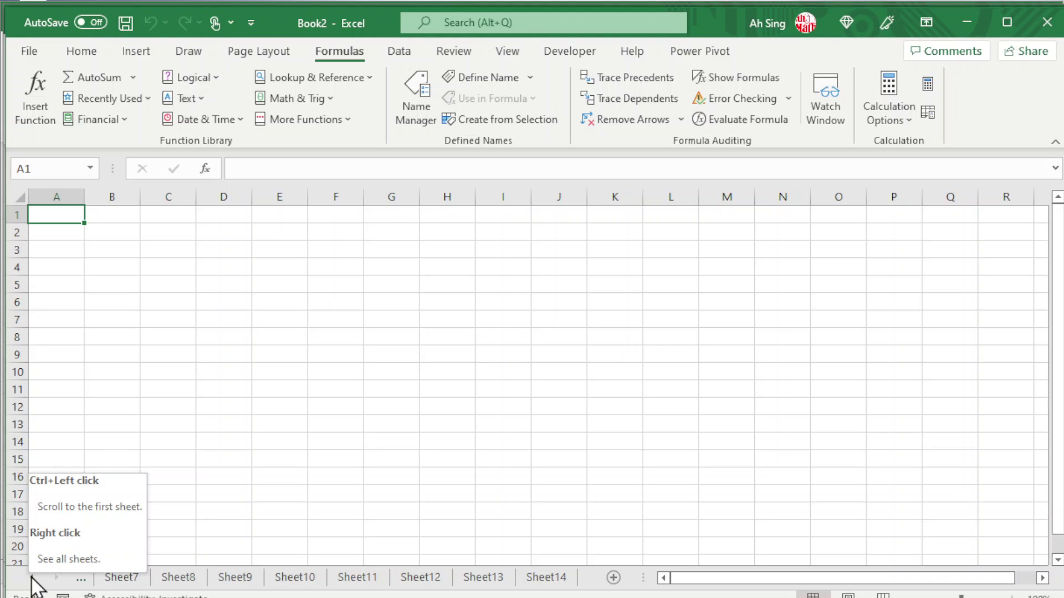
ctrl+click(32, 578)
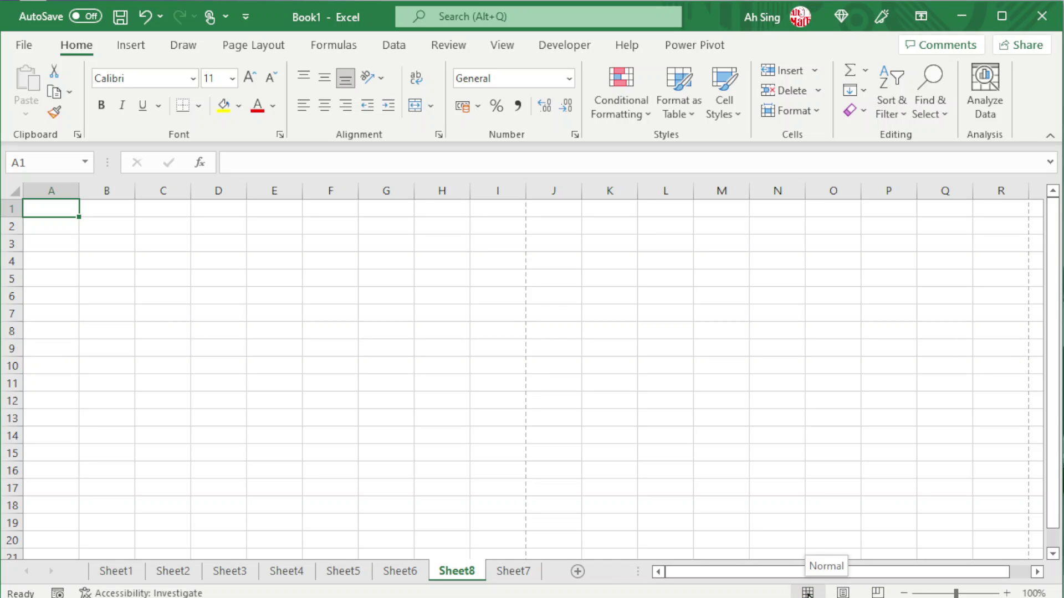
Switch Sheet8 of Book1 to Page Layout view.
click(842, 591)
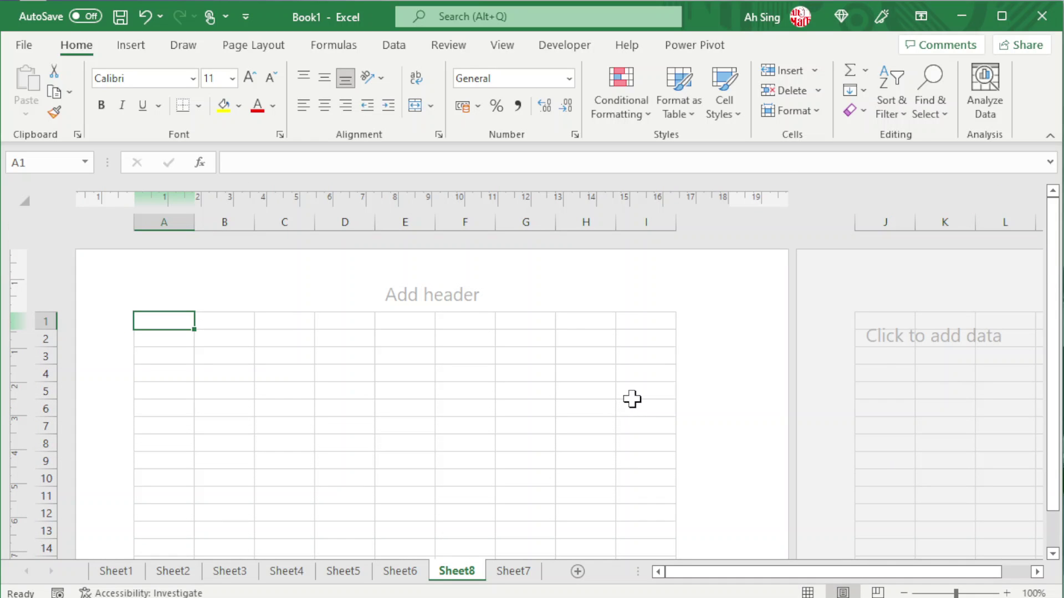
Switch Sheet8 of Book1 to Page Break Preview and return it to Normal view.
scroll(629, 402, down, 16)
scroll(634, 401, up, 4)
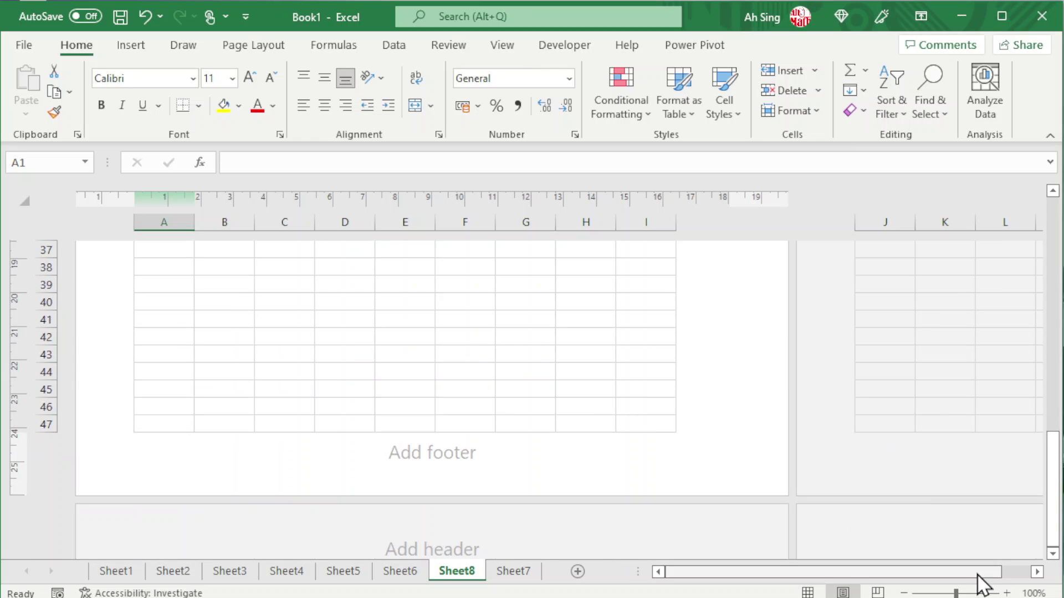
click(878, 592)
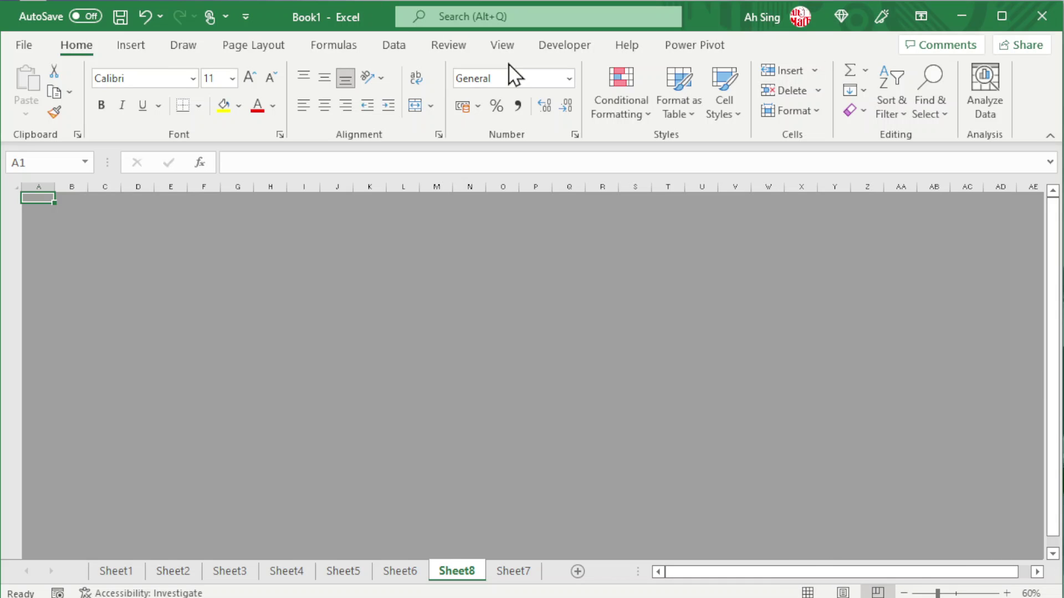
click(502, 45)
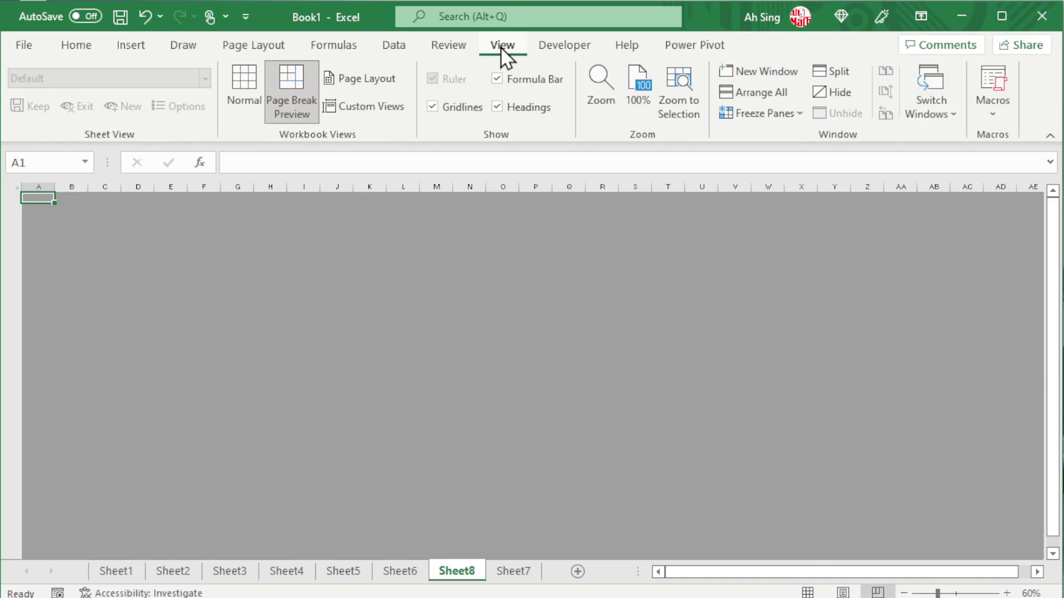
click(253, 94)
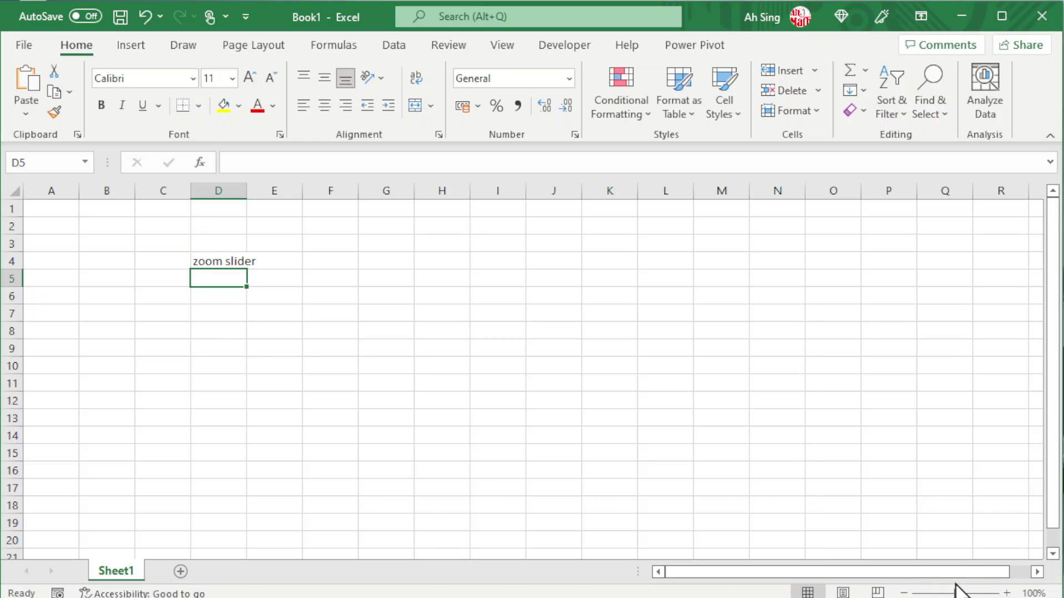
Zoom in on the sheet containing the "zoom slider" text in 10% increments up to 190%.
click(1005, 593)
click(1006, 593)
click(1006, 593)
click(1005, 593)
click(1005, 593)
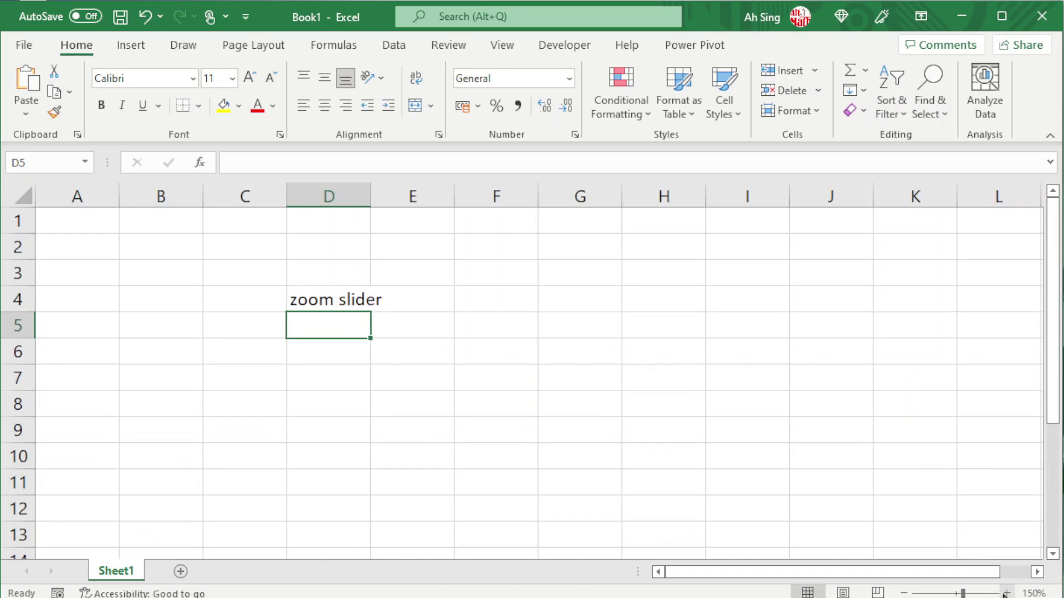
click(1006, 593)
click(1006, 593)
click(1006, 593)
click(1005, 593)
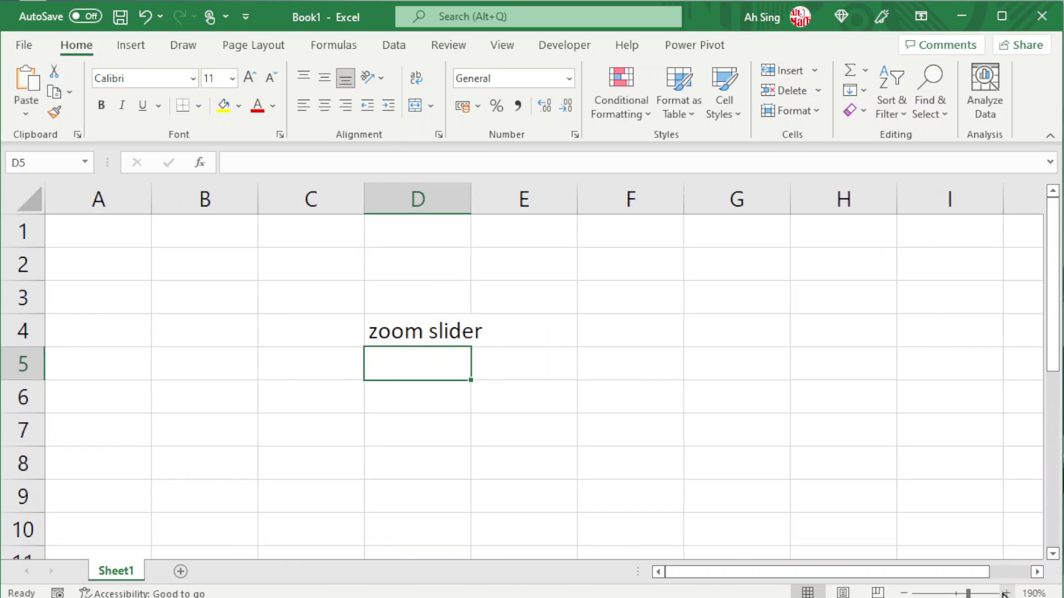
Zoom the sheet back out by ten 10% increments.
click(904, 593)
click(903, 593)
click(903, 593)
click(903, 593)
click(903, 593)
click(903, 593)
click(904, 593)
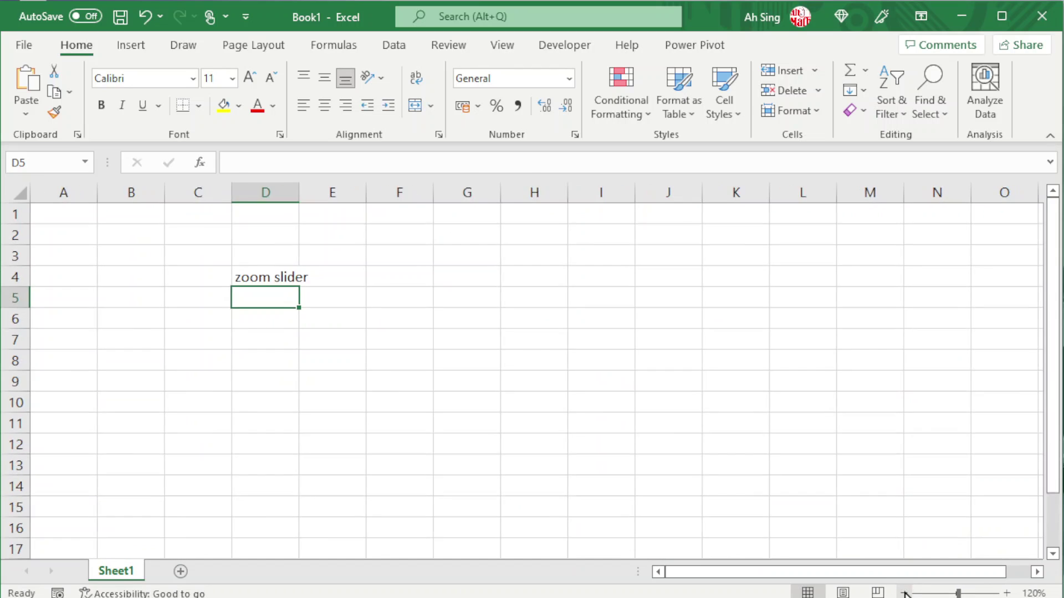
click(904, 593)
click(904, 594)
click(904, 593)
Reduce the sheet's zoom continuously to about 68%, and enlarge it through about 202% to about 262%.
mouse_move(949, 593)
mouse_down()
mouse_move(972, 593)
mouse_move(942, 594)
mouse_up()
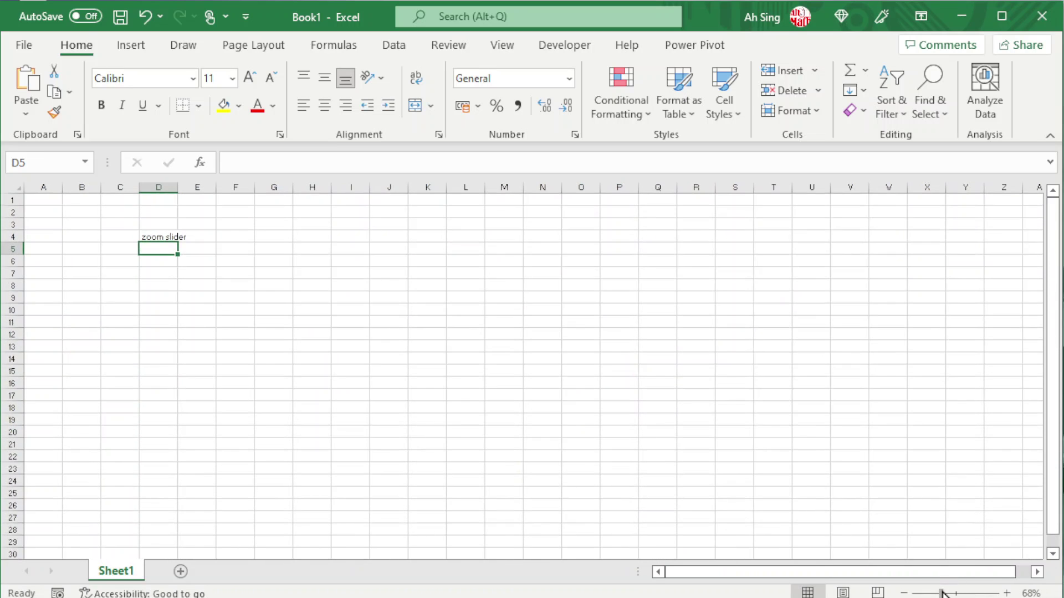
drag(939, 593, 970, 593)
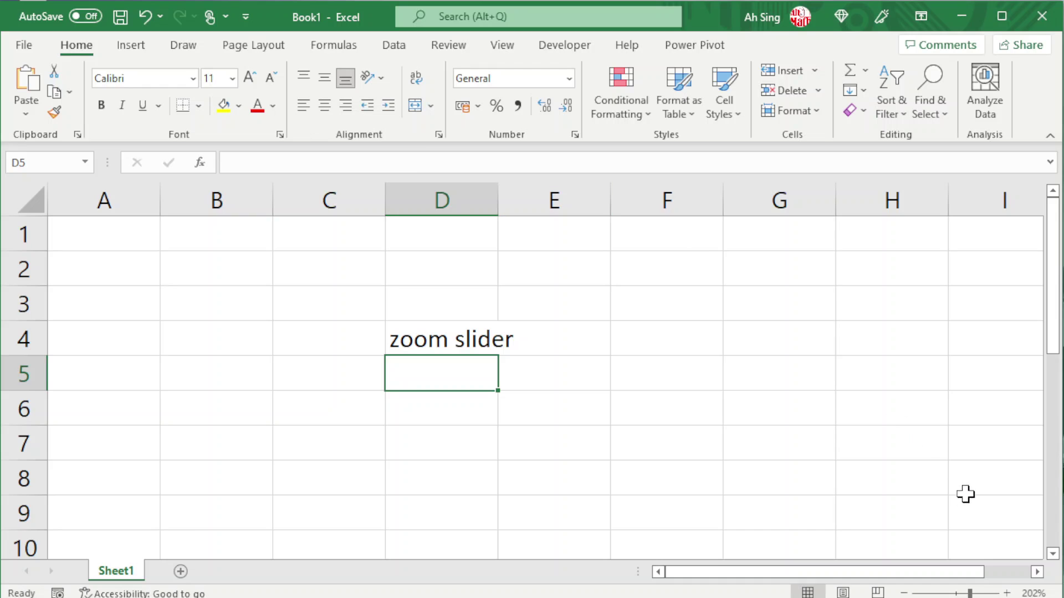
mouse_move(969, 594)
mouse_down()
mouse_move(940, 594)
mouse_move(980, 594)
mouse_up()
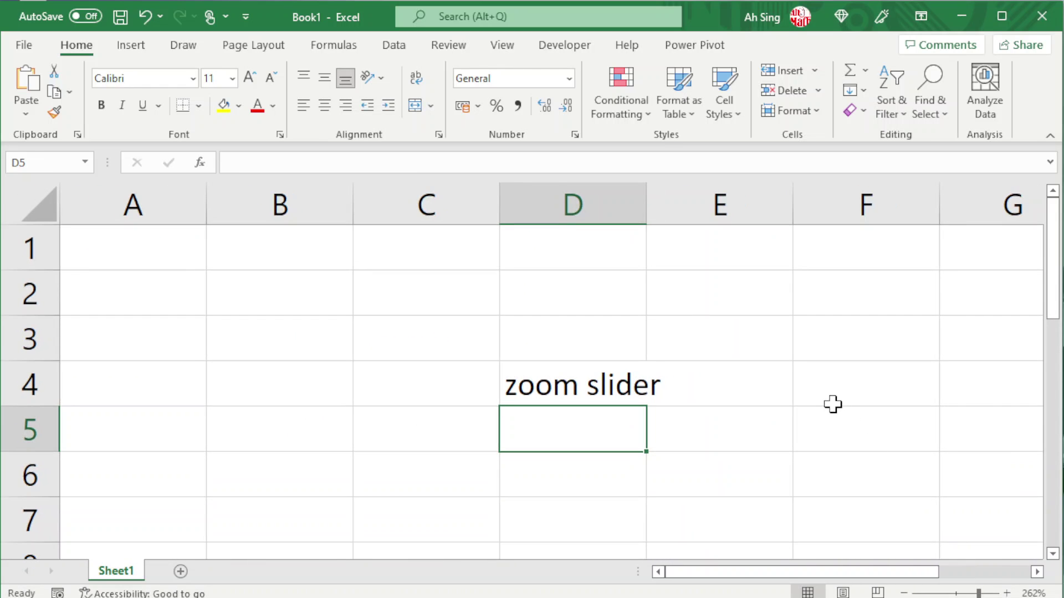